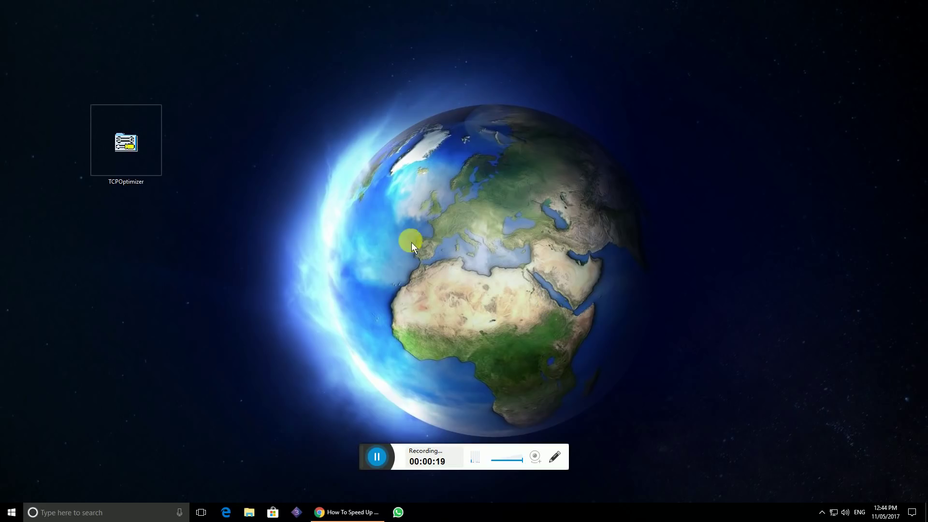
# Drag the TCPOptimizer desktop icon right so it sits next to the wallpaper globe
pyautogui.moveTo(124, 143); pyautogui.dragTo(293, 144)
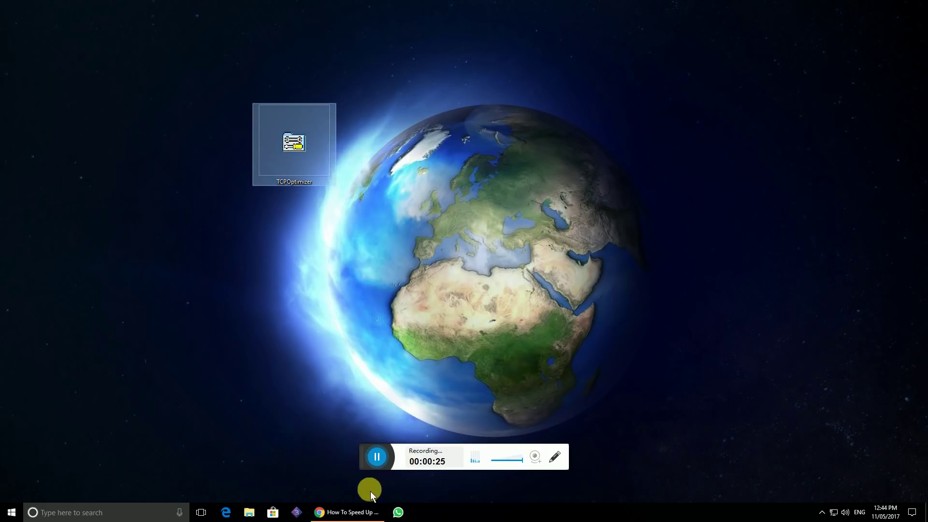
# Restore the speed-up article in Chrome and scroll down toward the Downloading TCP Optimizer section
pyautogui.click(357, 511)
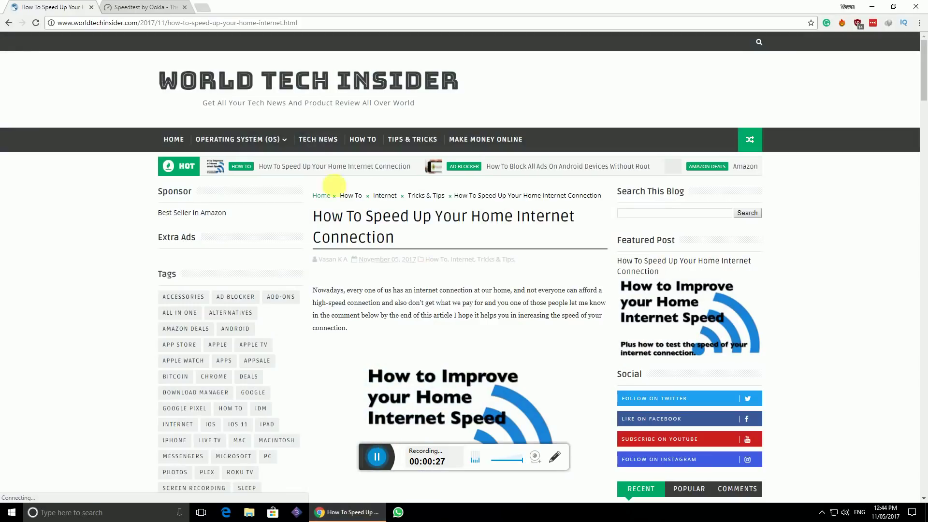
pyautogui.scroll(-5, 425, 275)
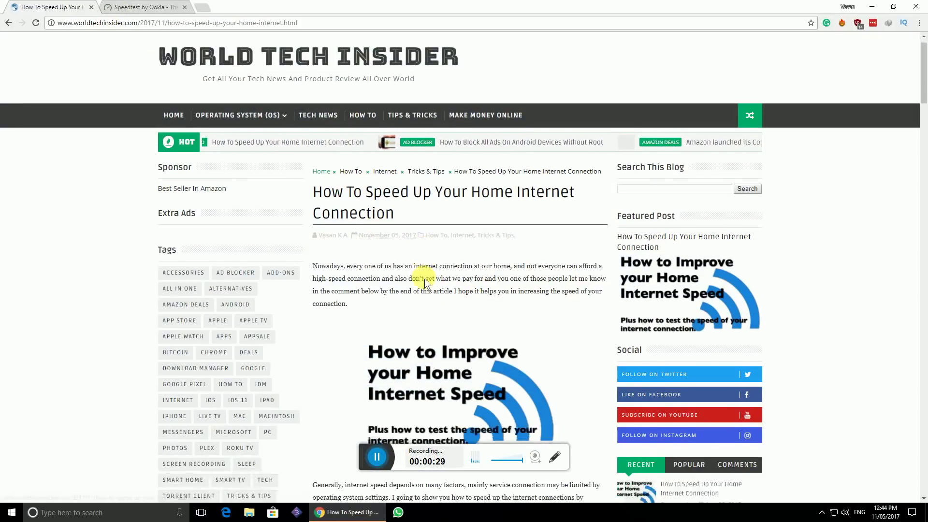
pyautogui.scroll(-4, 425, 274)
pyautogui.scroll(4, 342, 227)
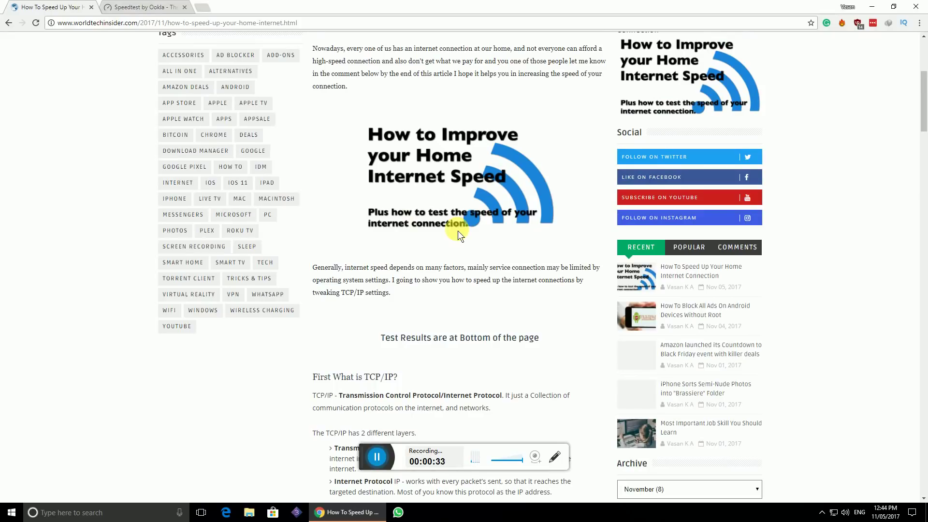
pyautogui.scroll(-2, 457, 230)
pyautogui.scroll(3, 457, 233)
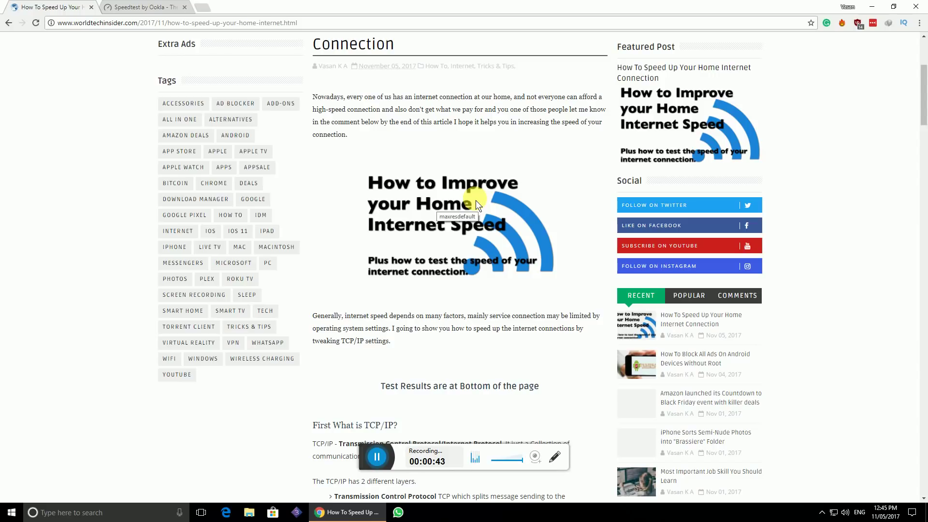
pyautogui.scroll(-2, 478, 200)
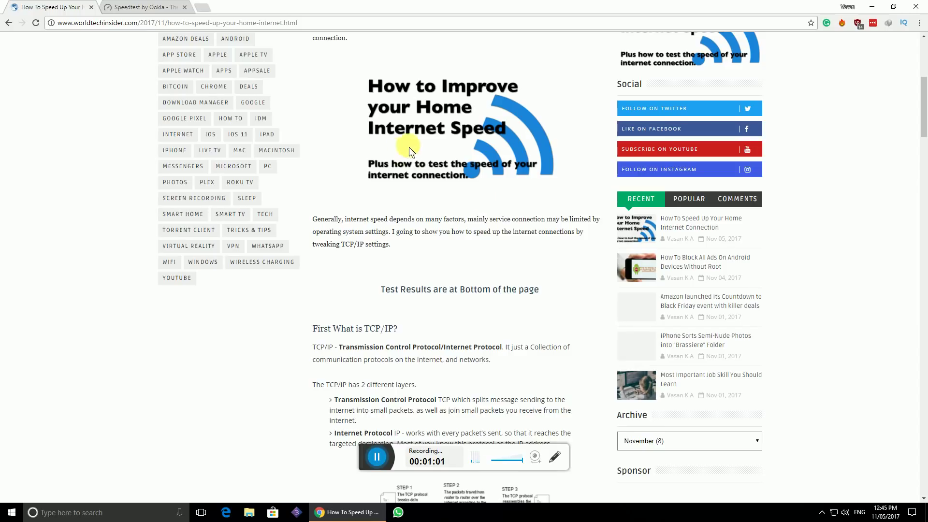
pyautogui.scroll(2, 412, 147)
pyautogui.scroll(-5, 411, 147)
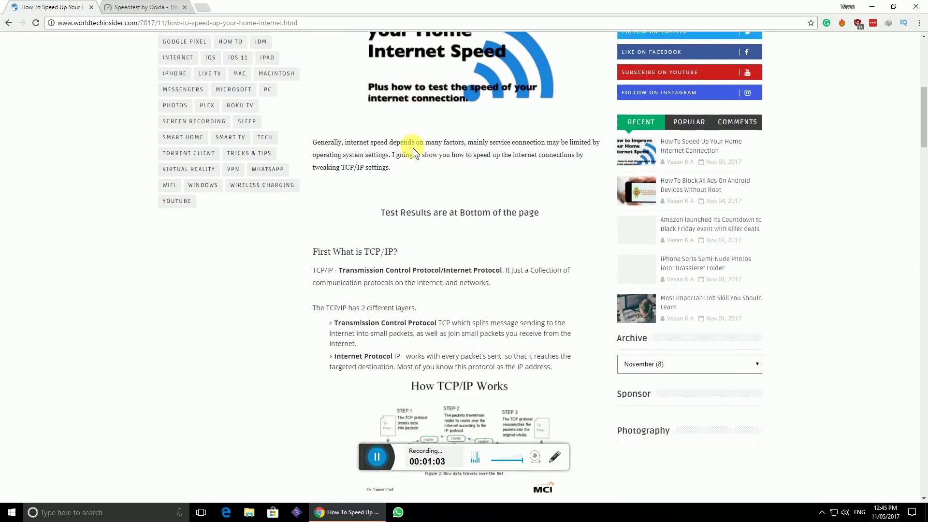
pyautogui.scroll(-4, 423, 254)
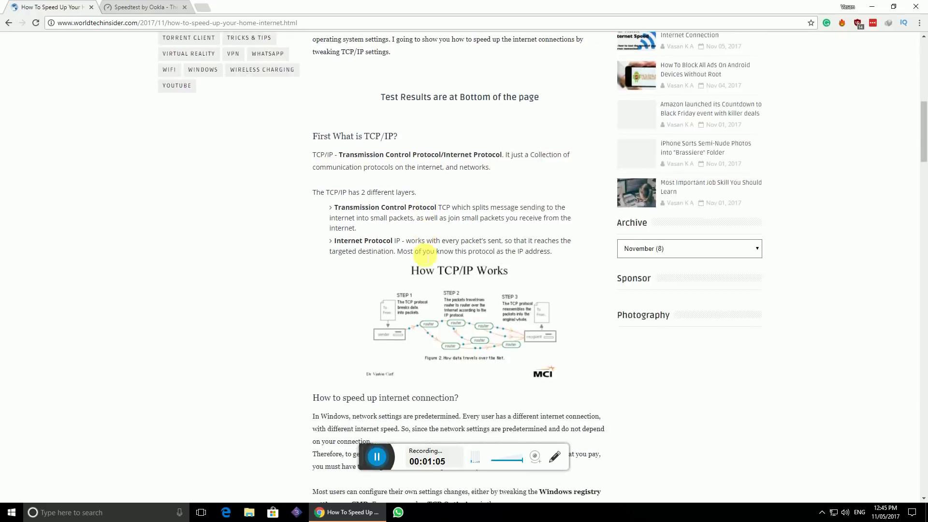
pyautogui.scroll(-5, 564, 268)
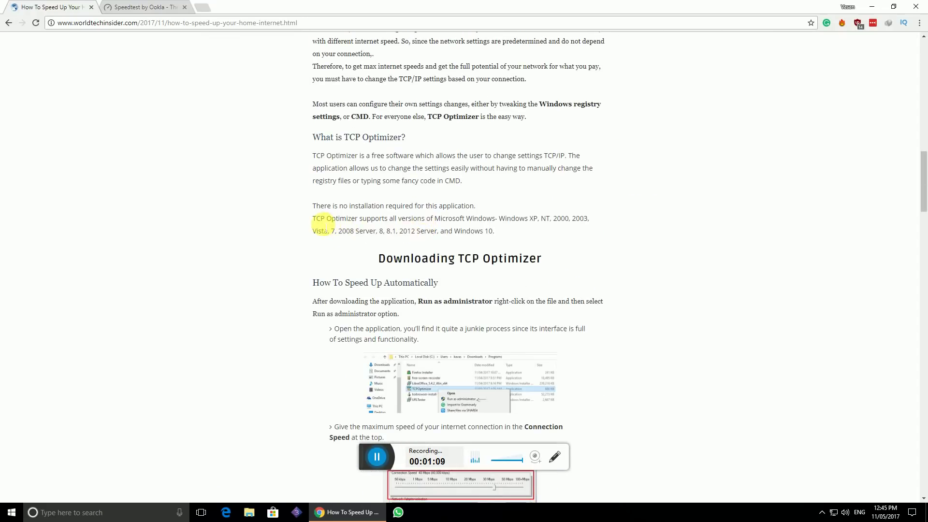
# Highlight the supported Windows versions sentence, then open the SpeedGuide TCP Optimizer downloads page
pyautogui.moveTo(311, 219); pyautogui.dragTo(498, 227)
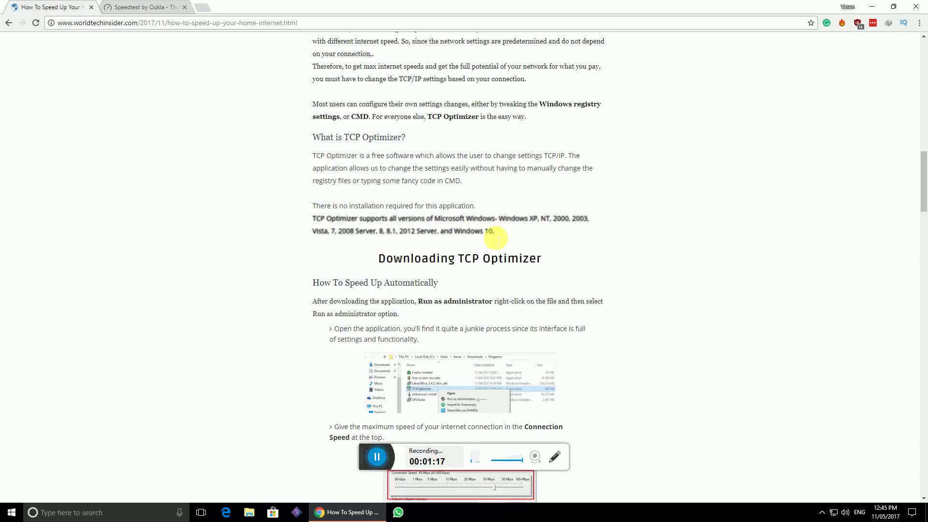
pyautogui.click(562, 226)
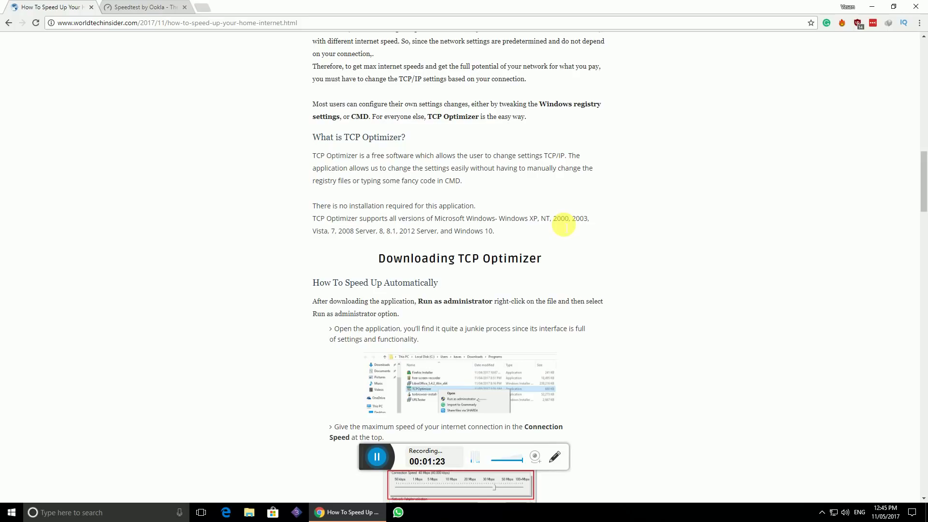
pyautogui.scroll(-2, 401, 227)
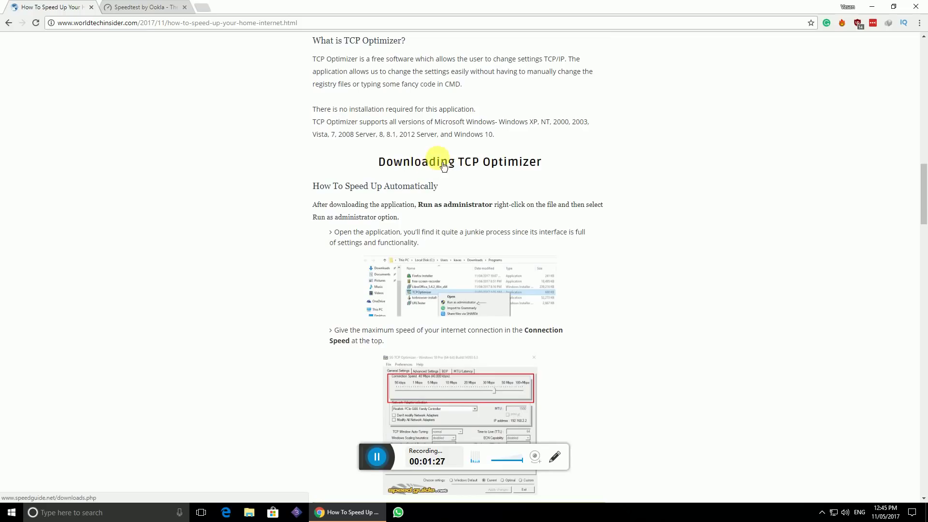
pyautogui.click(440, 166)
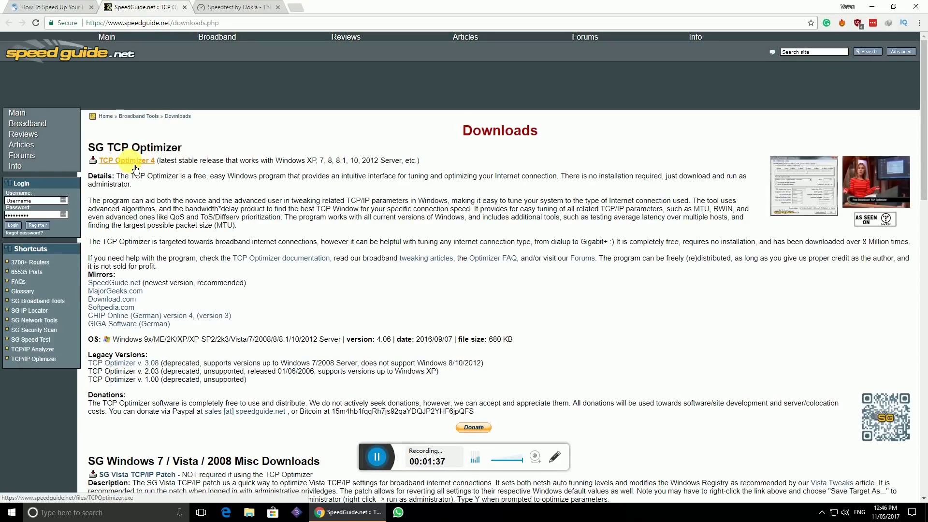
# Start the TCP Optimizer 4 download, cancel the duplicate IDM download, and close that tab
pyautogui.click(135, 166)
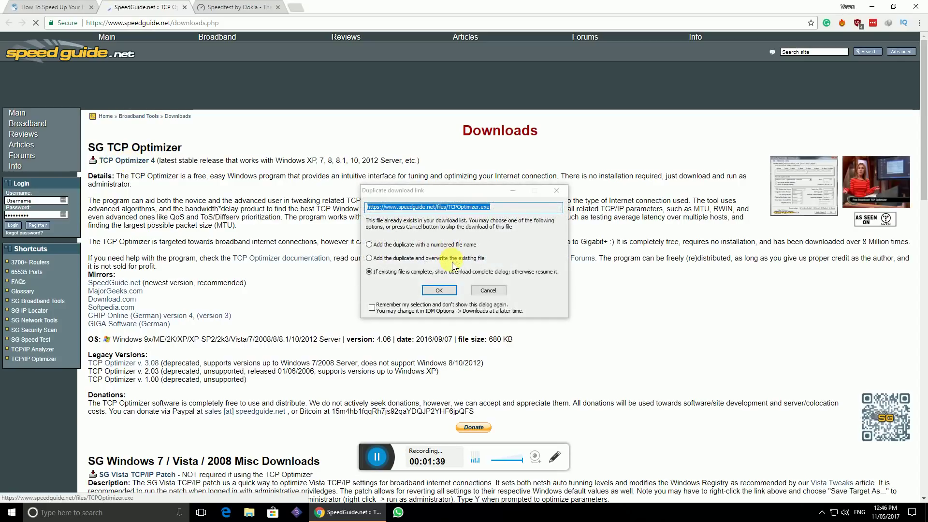
pyautogui.click(489, 290)
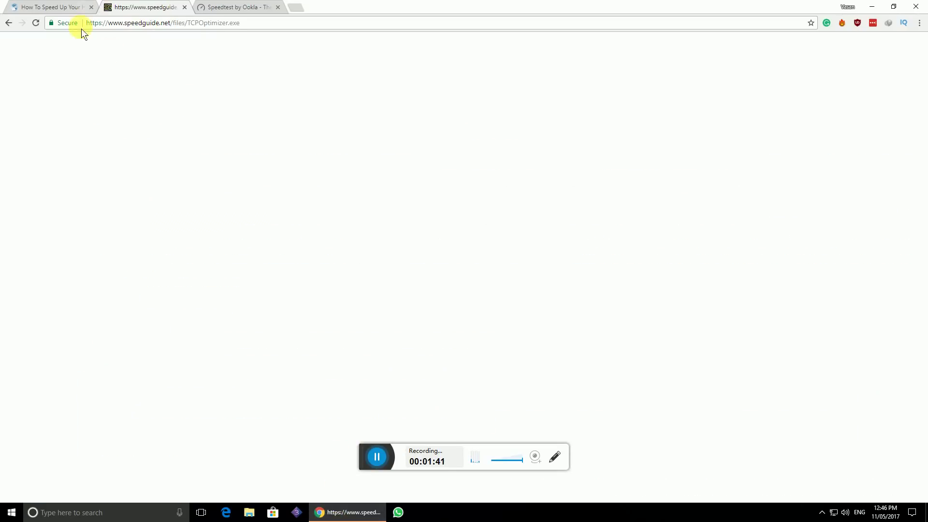
pyautogui.middleClick(120, 6)
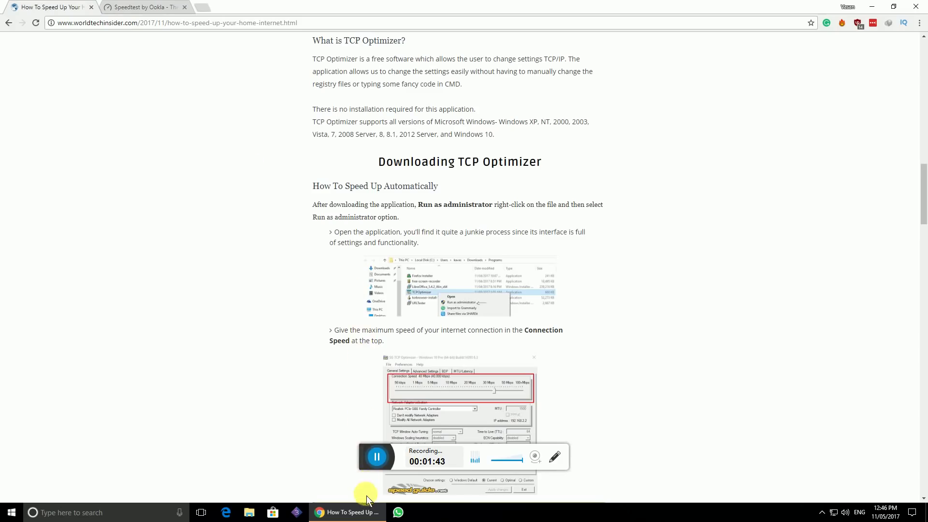
# Move the TCPOptimizer desktop icon further left and bring Chrome back up
pyautogui.click(367, 511)
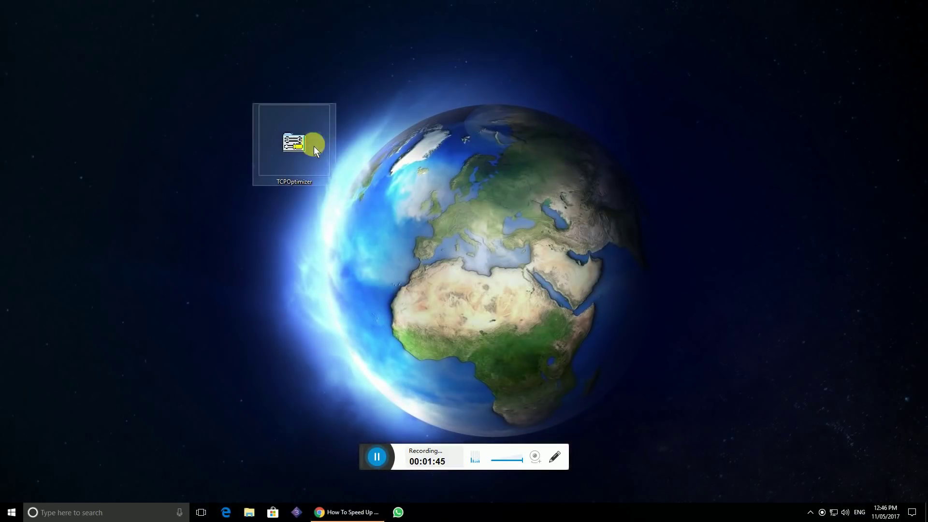
pyautogui.moveTo(314, 146); pyautogui.dragTo(271, 93)
pyautogui.click(360, 512)
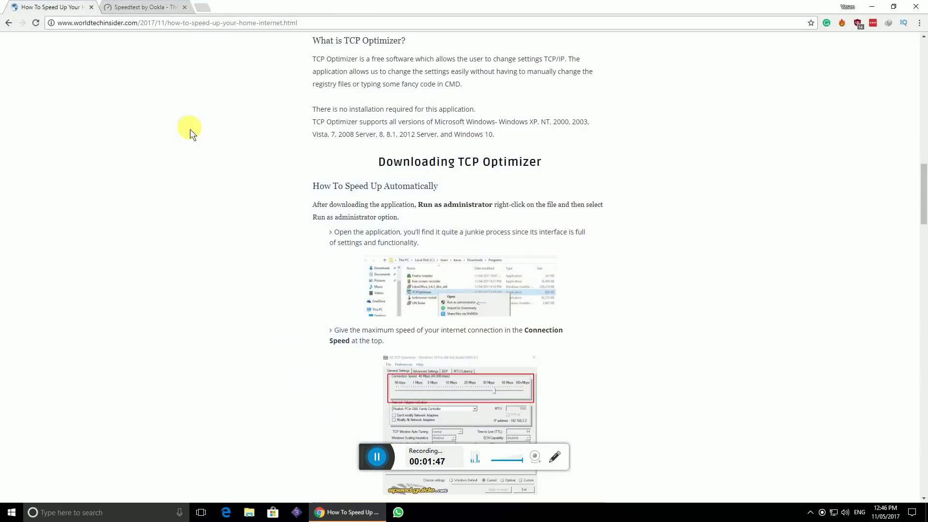
# Run a baseline Speedtest: 2 ms ping, 46.93 Mbps down, 93.73 Mbps up, and highlight the results
pyautogui.click(160, 7)
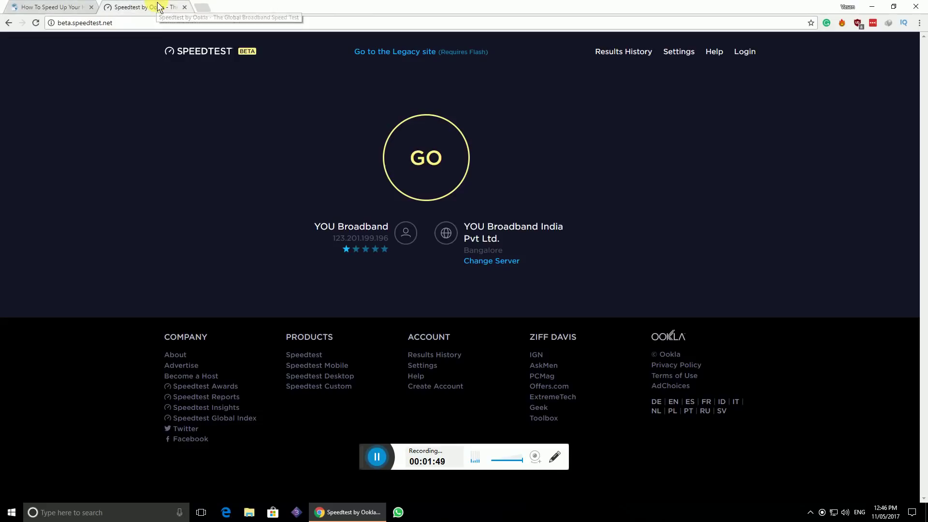
pyautogui.click(428, 166)
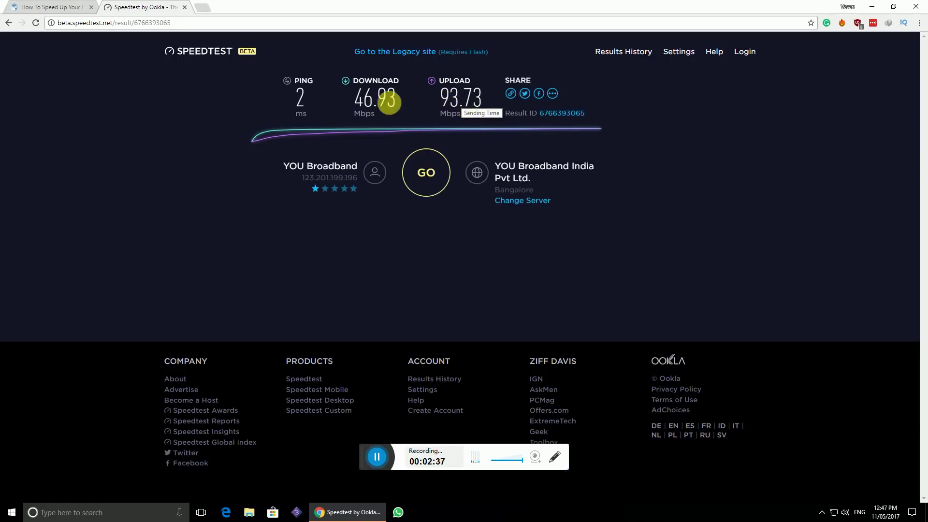
pyautogui.moveTo(355, 99); pyautogui.dragTo(483, 108)
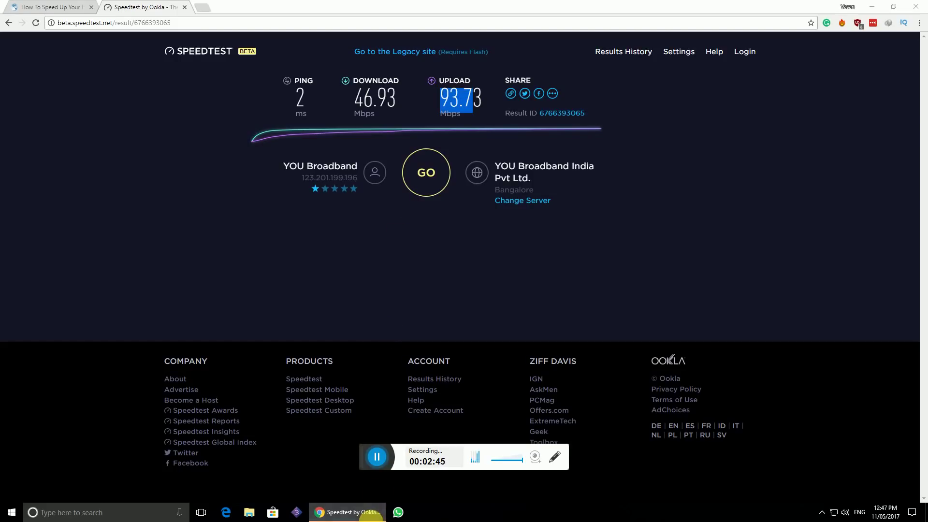
pyautogui.click(346, 512)
# Reposition the TCPOptimizer icon and launch it with Run as administrator
pyautogui.moveTo(184, 48); pyautogui.dragTo(218, 118)
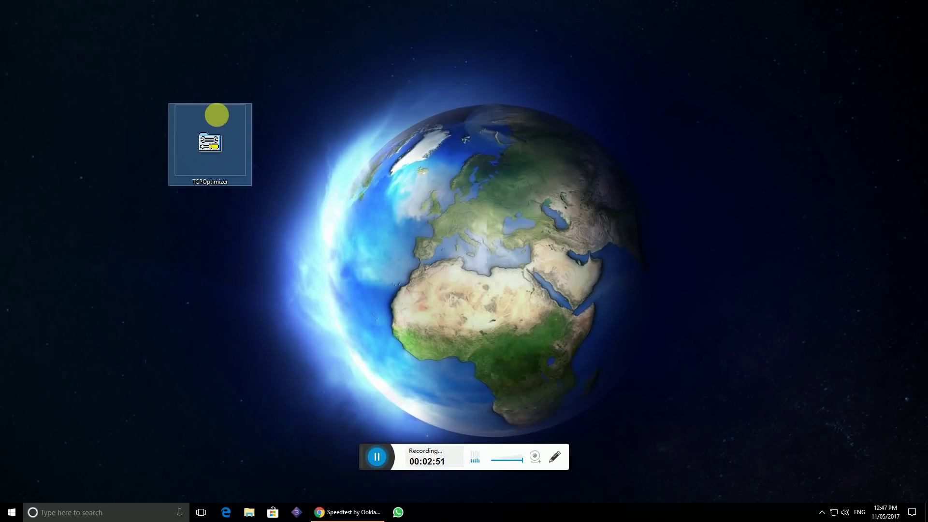
pyautogui.rightClick(217, 117)
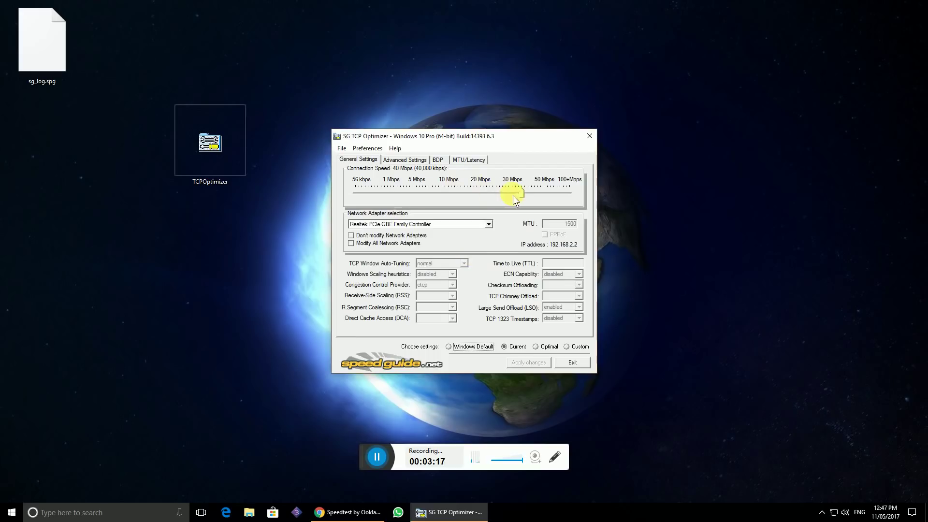
# Set the connection speed slider to about 38 Mbps and choose the Optimal settings profile
pyautogui.moveTo(522, 195); pyautogui.dragTo(463, 193)
pyautogui.moveTo(464, 195); pyautogui.dragTo(522, 193)
pyautogui.click(535, 347)
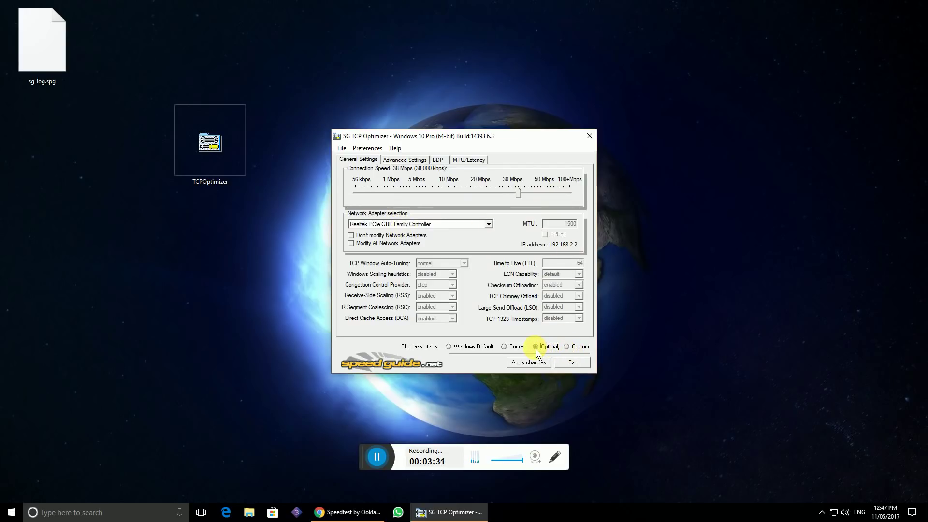
pyautogui.click(529, 363)
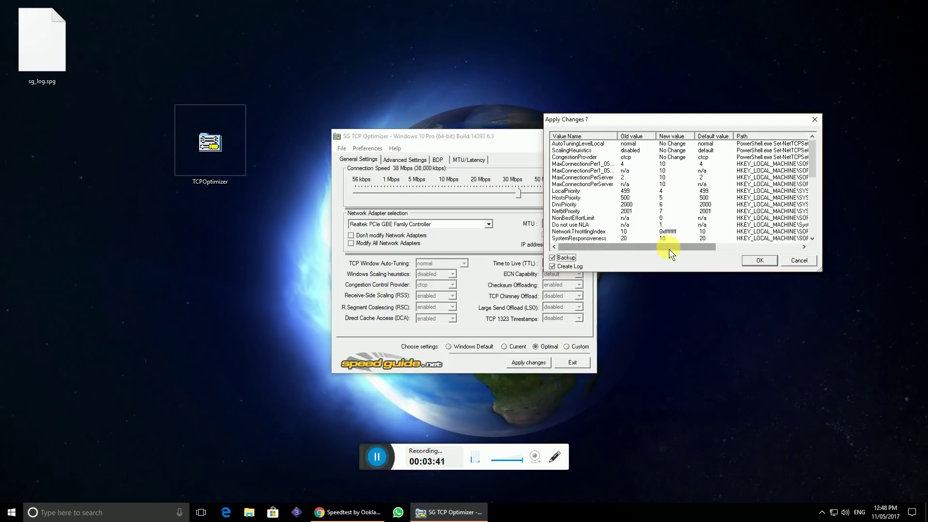
# Apply the Optimal settings with Backup and Create Log enabled, saving the backup to the desktop
pyautogui.click(767, 262)
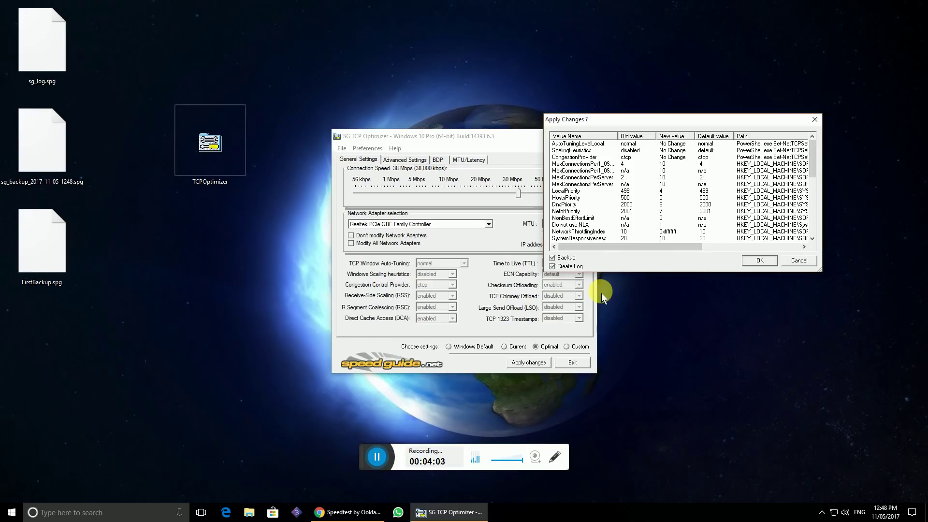
pyautogui.press('Return')
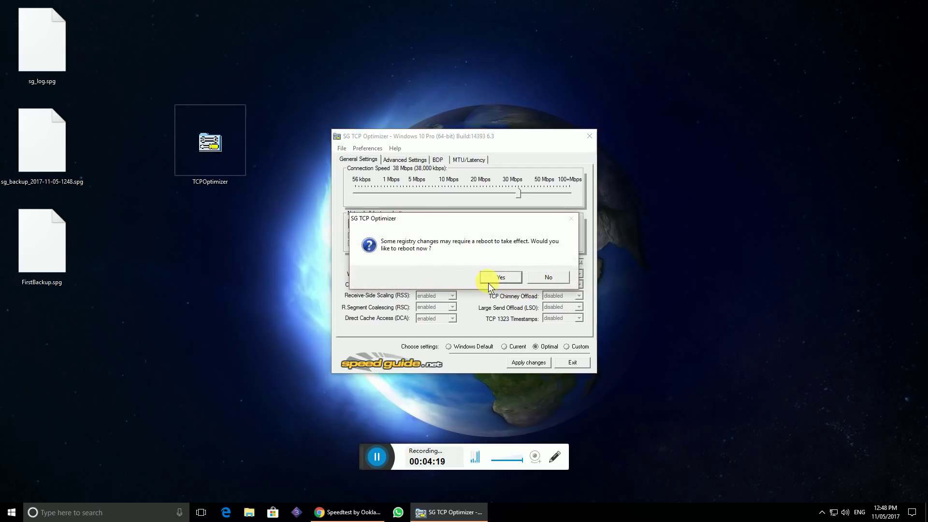
# Rerun Speedtest and highlight the new results: 93.90 Mbps download, 93.59 Mbps upload
pyautogui.click(332, 511)
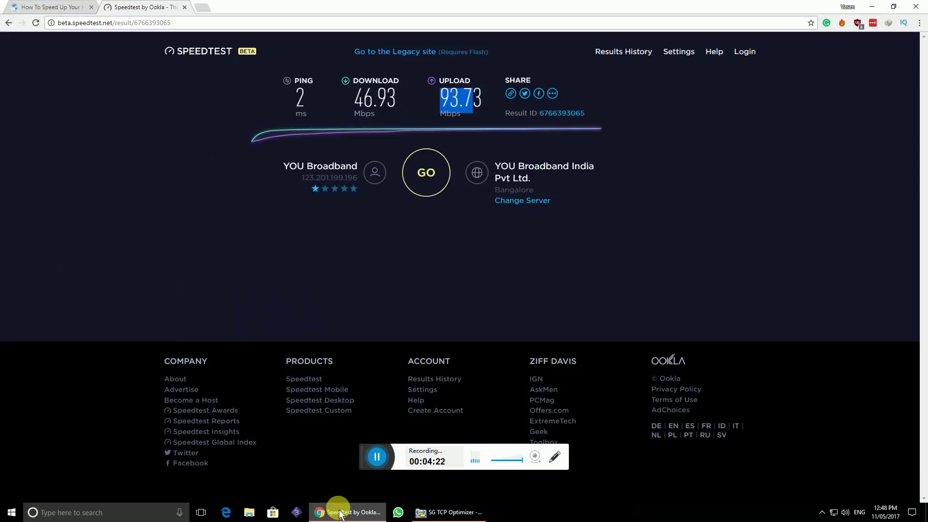
pyautogui.click(425, 175)
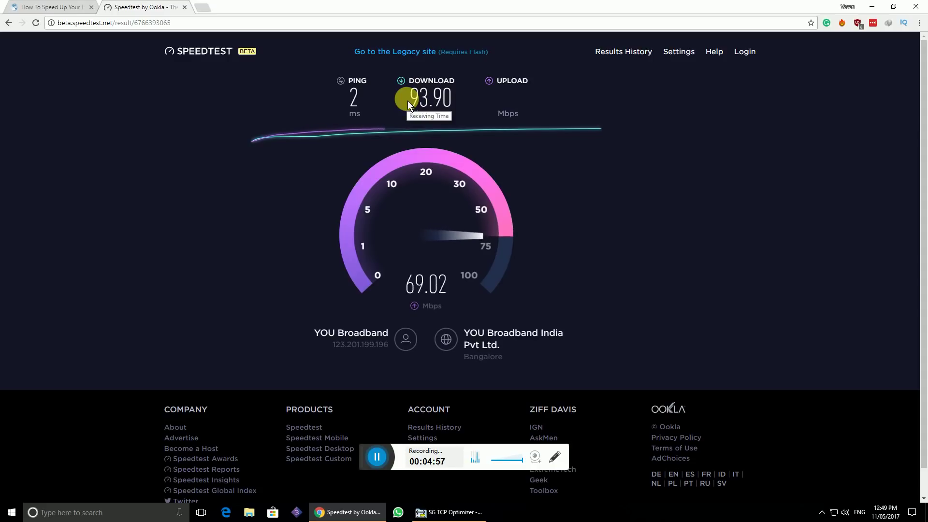
pyautogui.moveTo(407, 101); pyautogui.dragTo(454, 95)
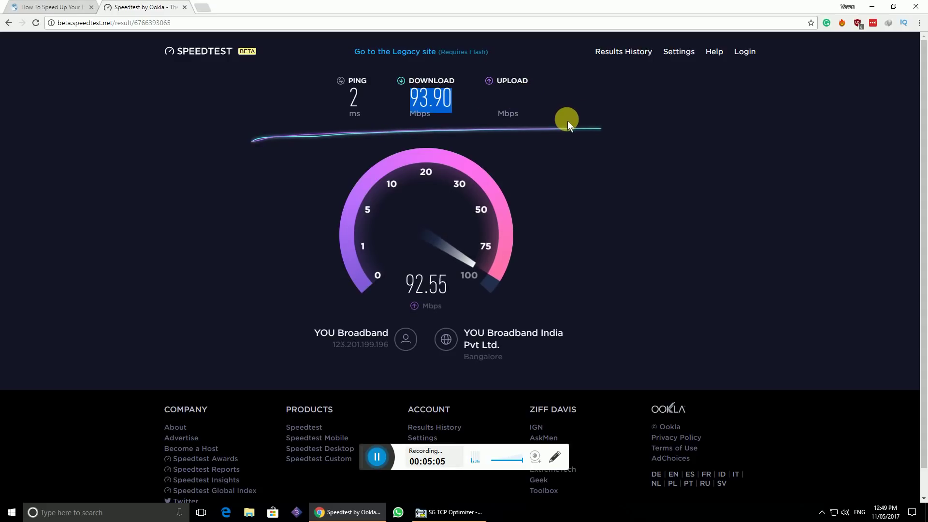
pyautogui.moveTo(404, 102); pyautogui.dragTo(485, 145)
pyautogui.click(450, 511)
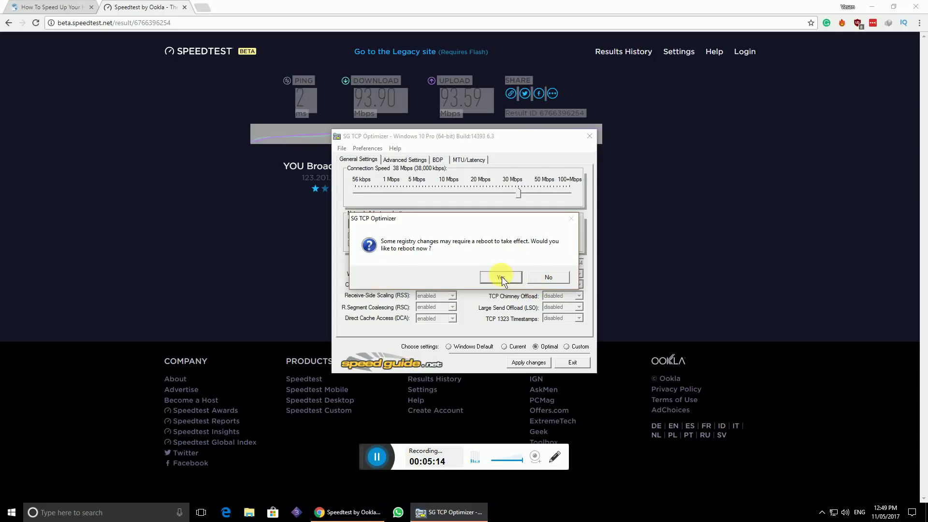
# Answer No to the reboot prompt, keeping the applied Optimal 38 Mbps settings
pyautogui.click(552, 279)
pyautogui.click(555, 279)
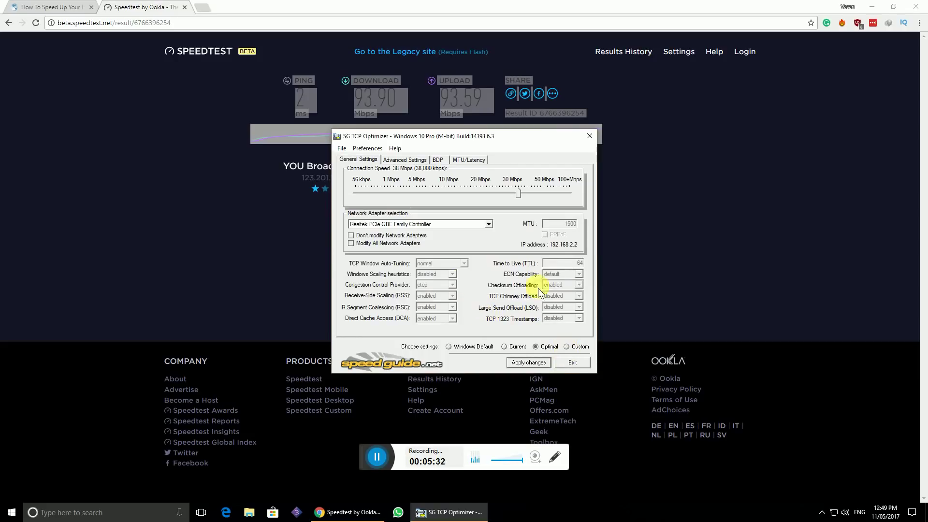
# Select the Custom profile and keep NetworkThrottlingIndex at default: 10 in Advanced Settings
pyautogui.click(568, 348)
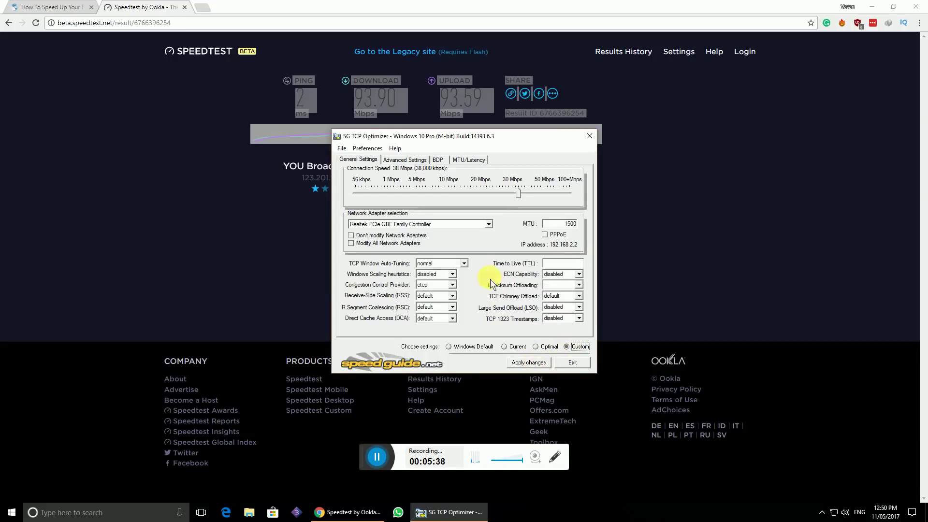
pyautogui.click(399, 161)
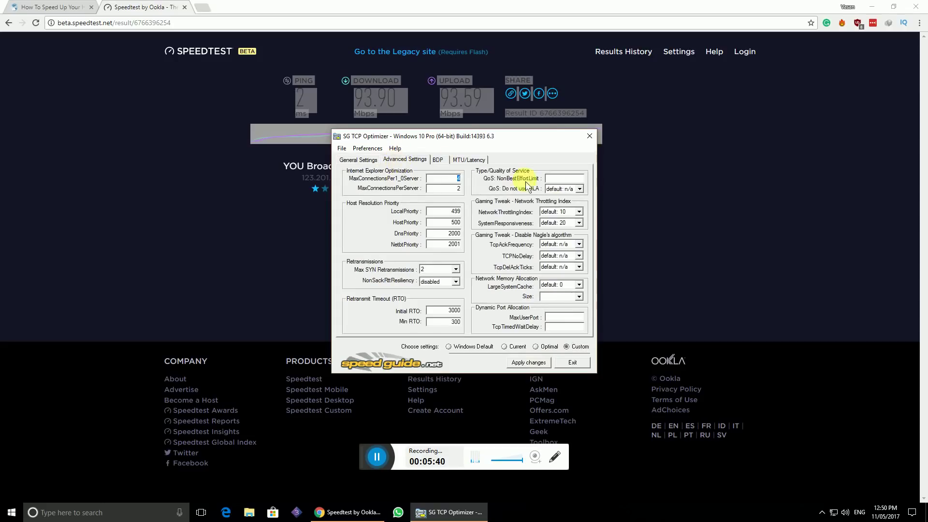
pyautogui.click(577, 210)
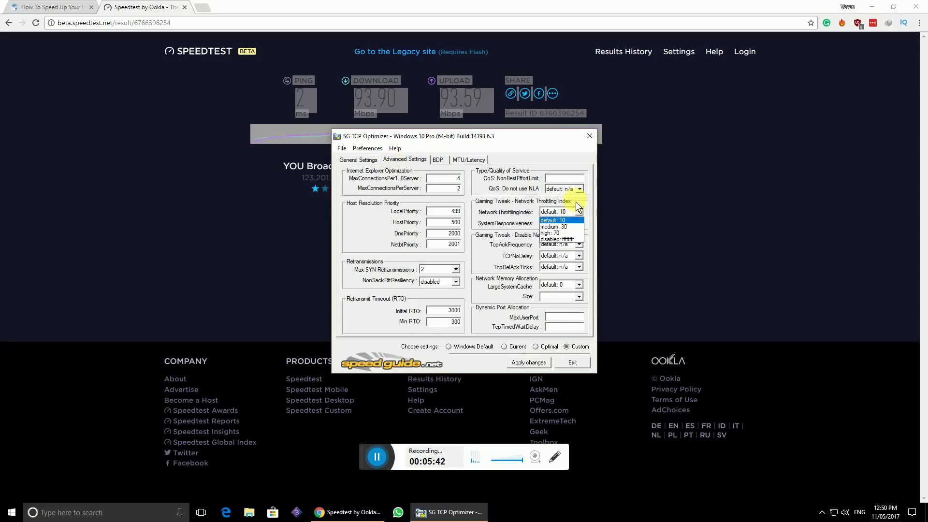
pyautogui.click(578, 199)
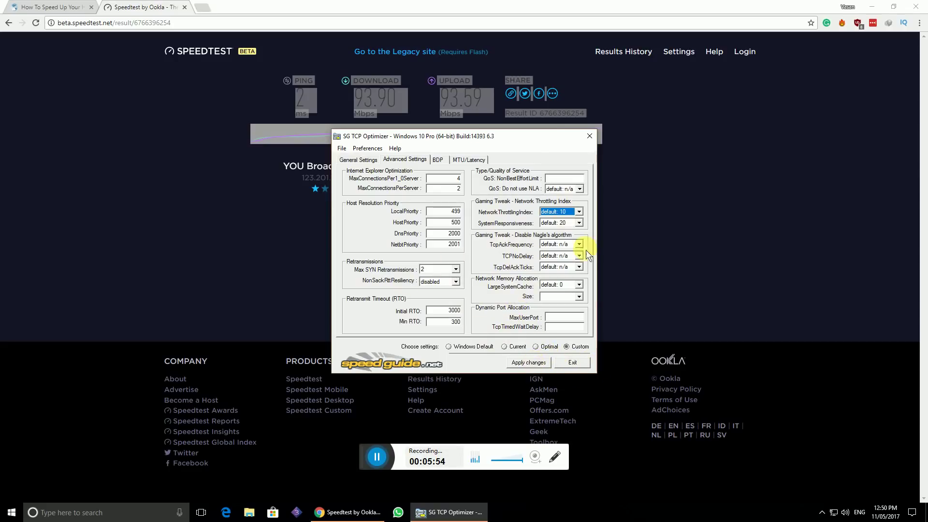
pyautogui.moveTo(551, 262)
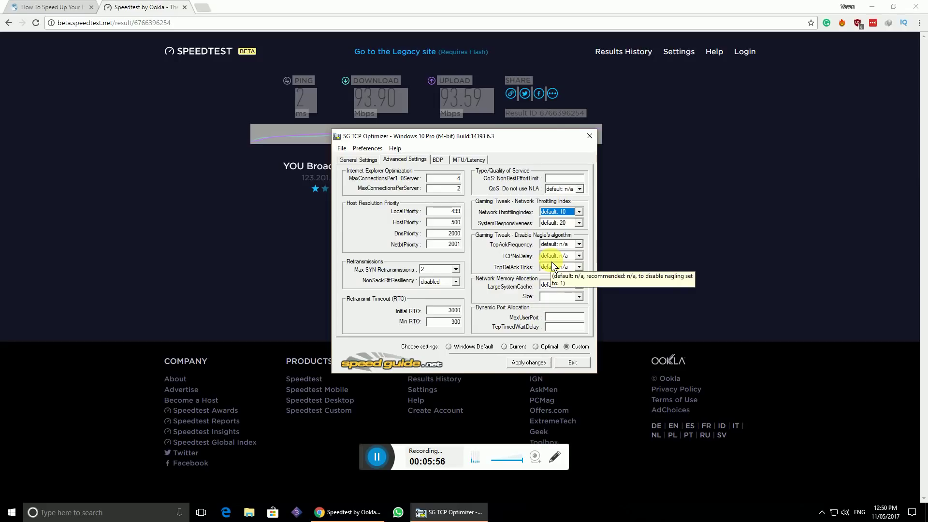
# Switch TCP Optimizer to the Windows Default profile, resetting all tuning fields to default
pyautogui.click(358, 160)
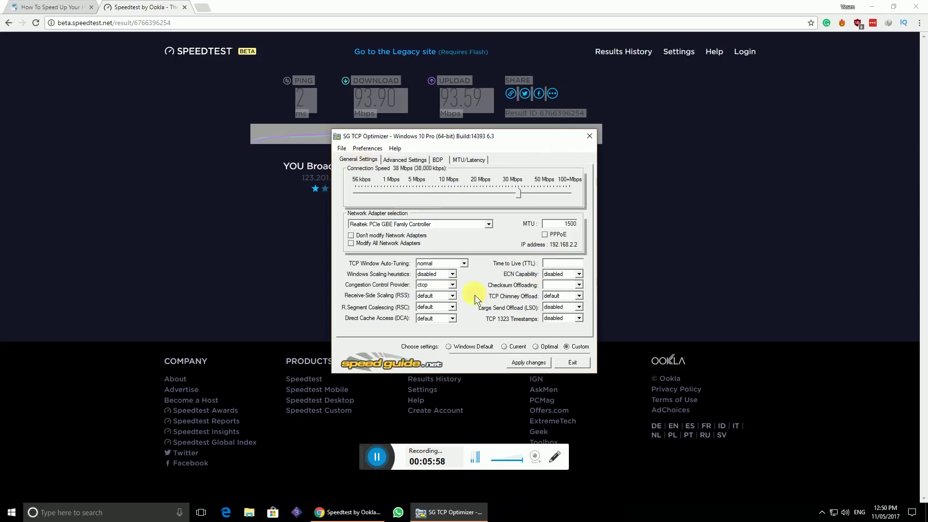
pyautogui.click(449, 348)
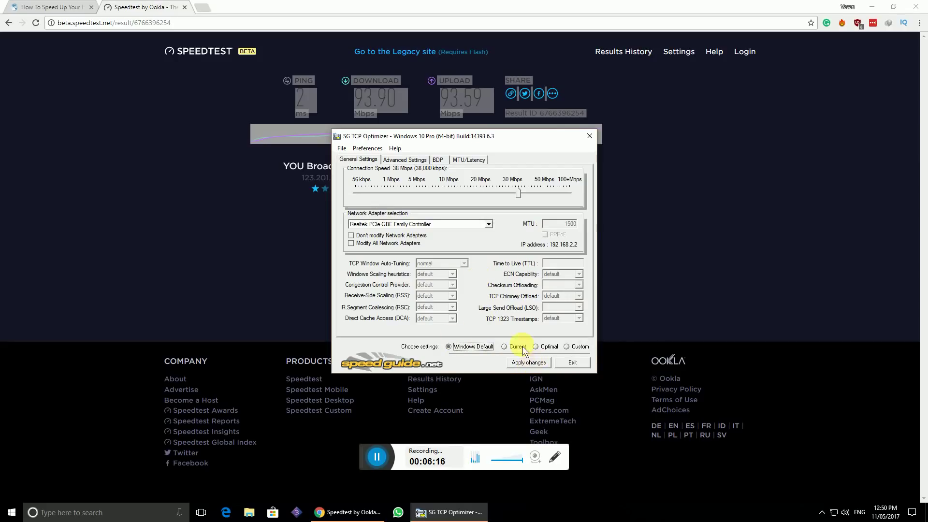
# Restore the backed-up settings from FirstBackup.spg via File > Restore backed up settings
pyautogui.click(342, 148)
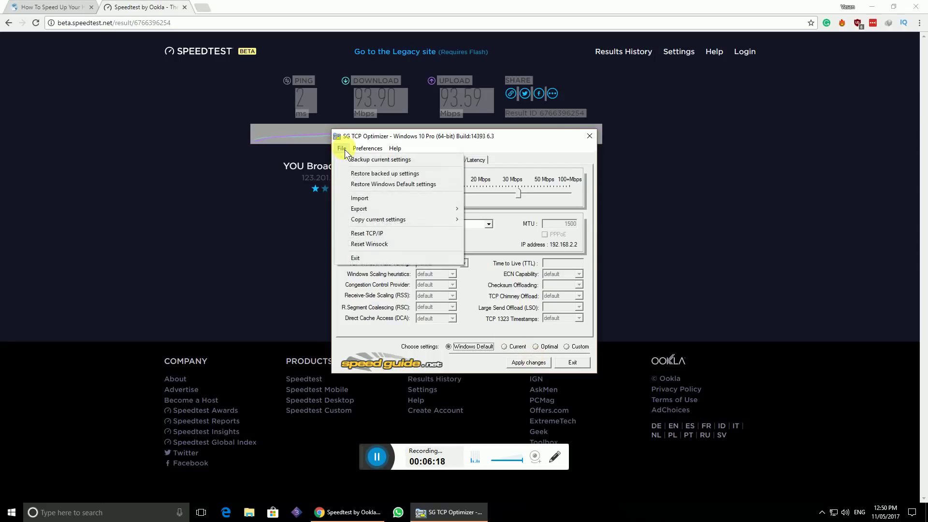
pyautogui.click(352, 175)
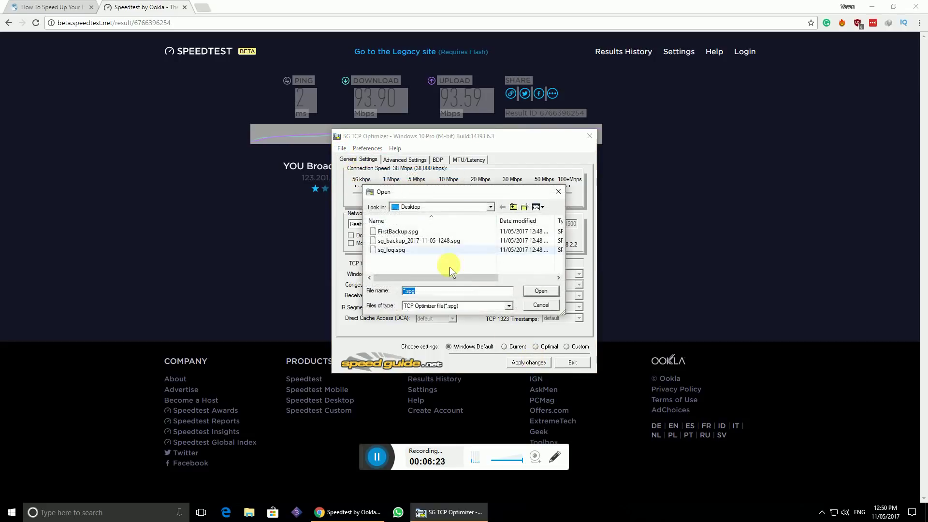
pyautogui.click(406, 233)
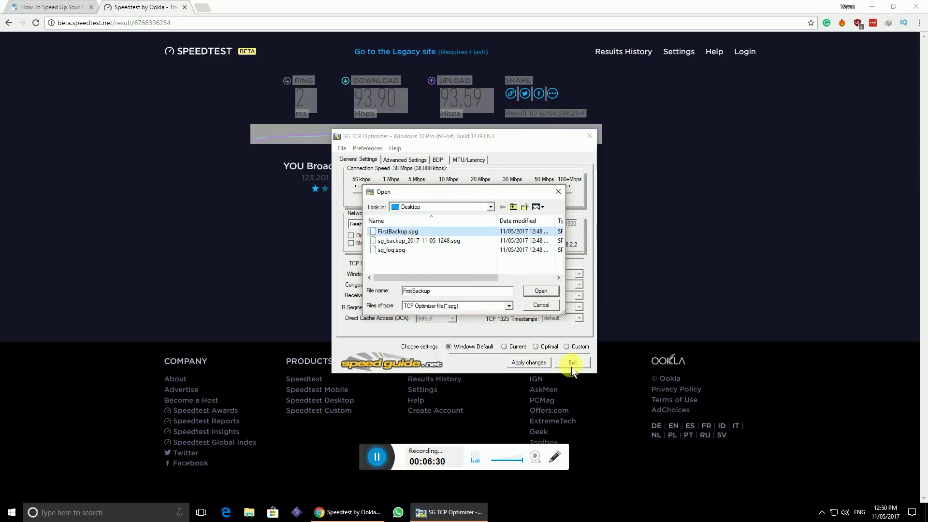
pyautogui.click(541, 291)
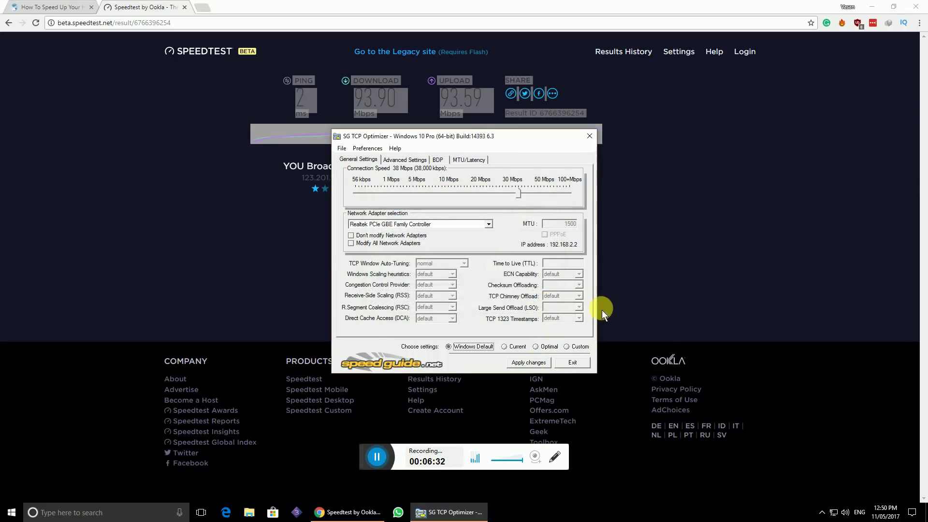
# Exit TCP Optimizer and clear the highlight on the 93.90/93.59 Mbps Speedtest results
pyautogui.click(569, 363)
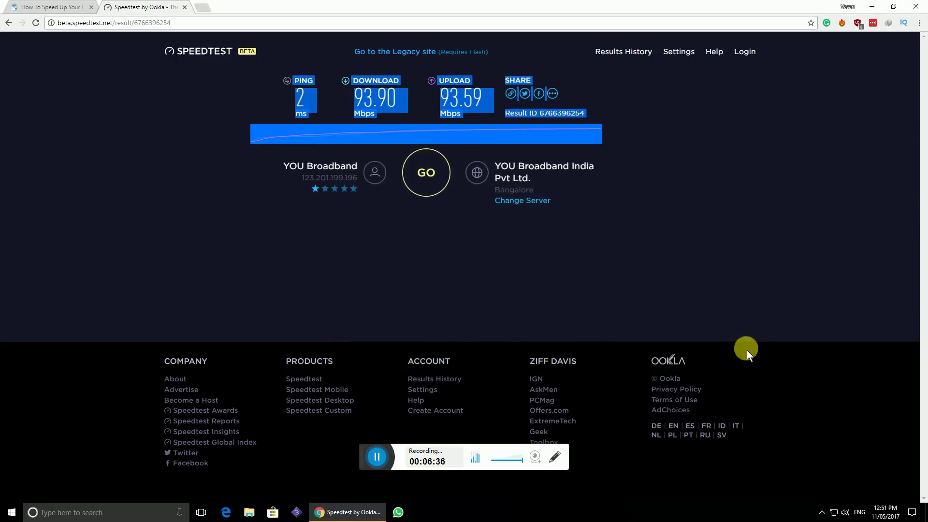
pyautogui.click(691, 322)
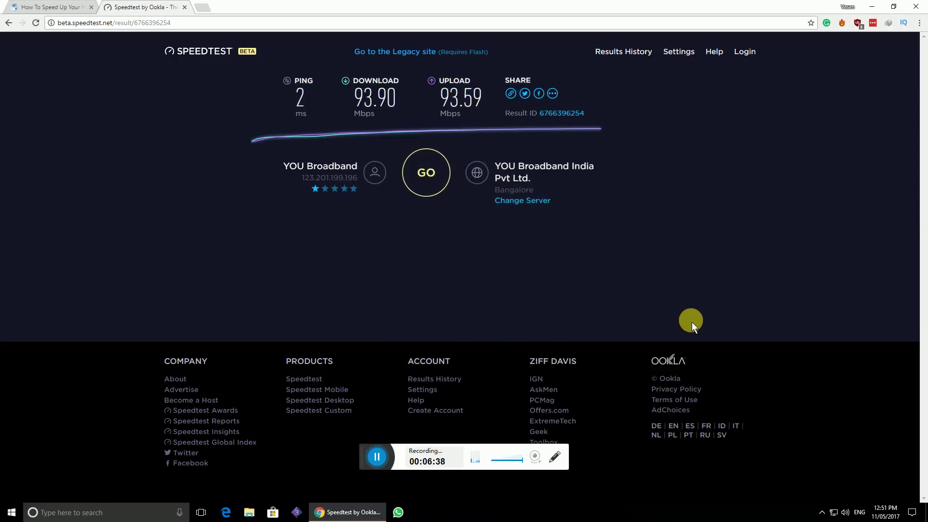